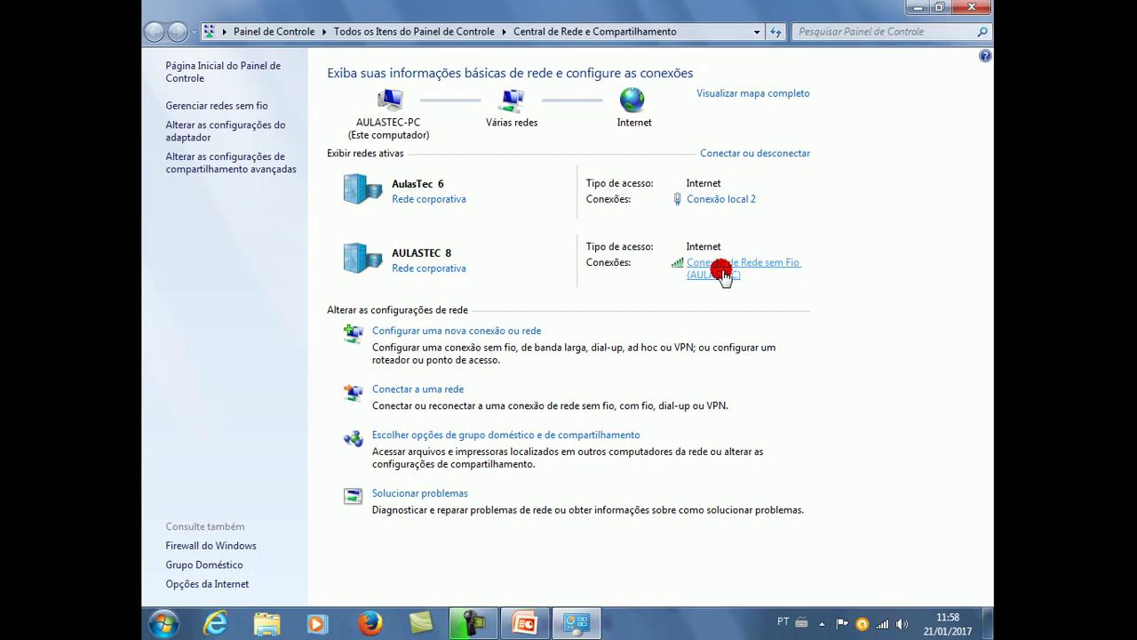
# Check the wireless connection's IPv4 default gateway (192.168.1.1), then close its dialogs and Control Panel.
pyautogui.click(721, 271)
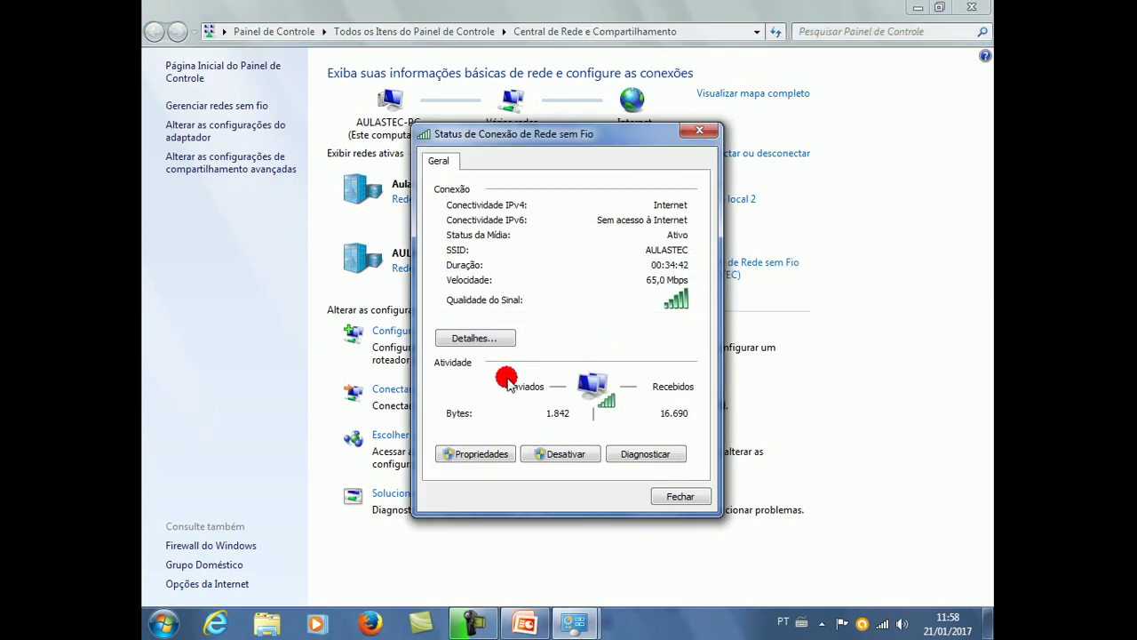
pyautogui.click(484, 338)
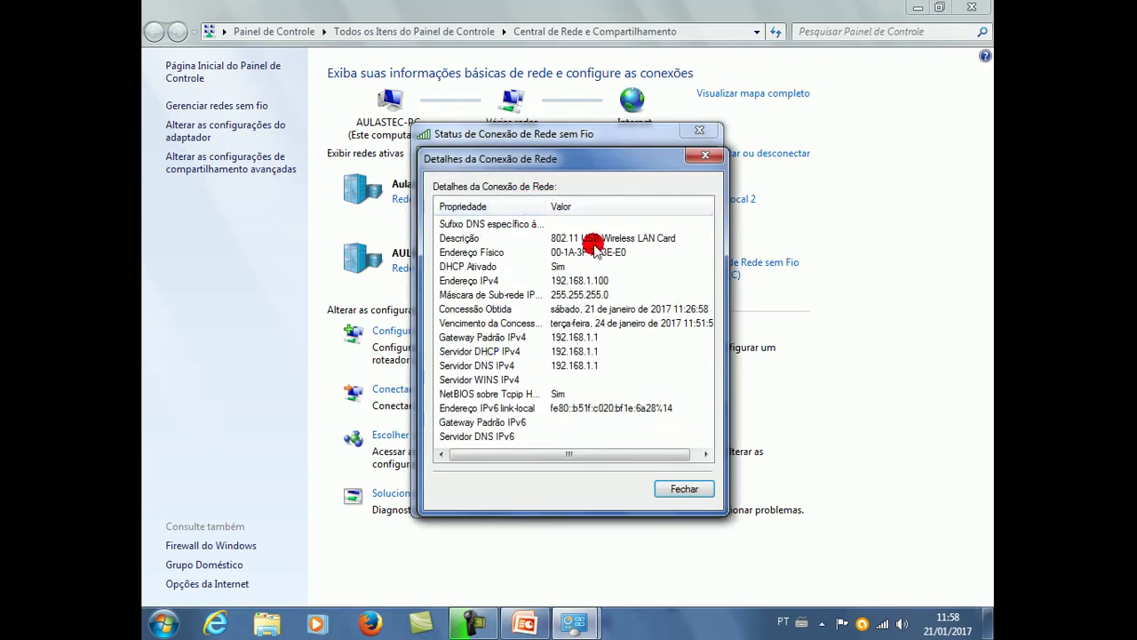
pyautogui.click(482, 338)
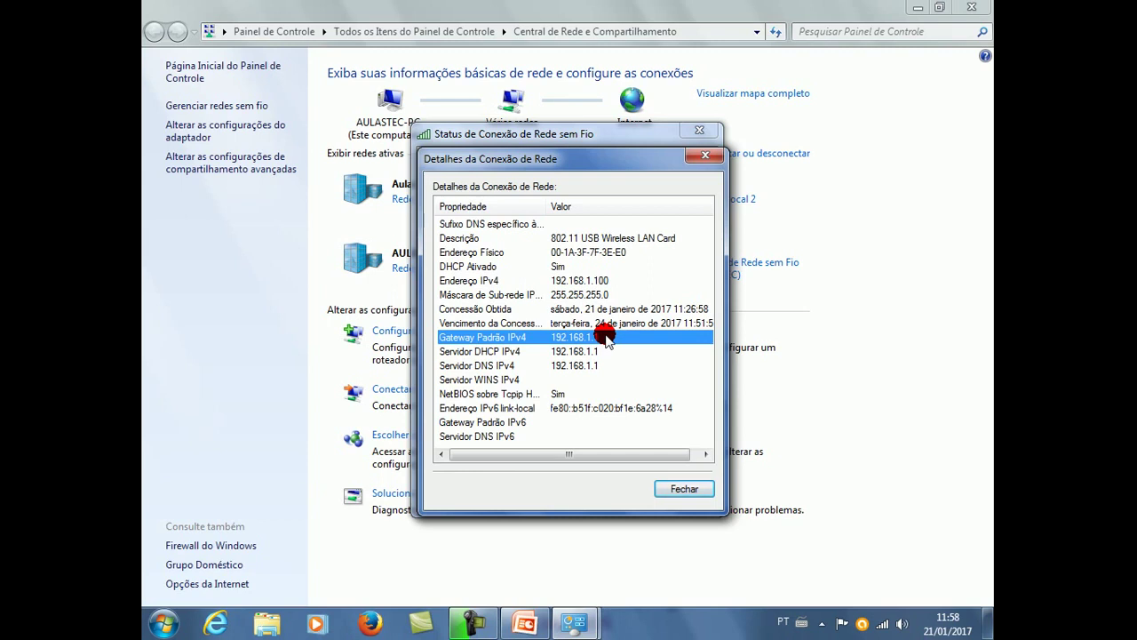
pyautogui.click(682, 488)
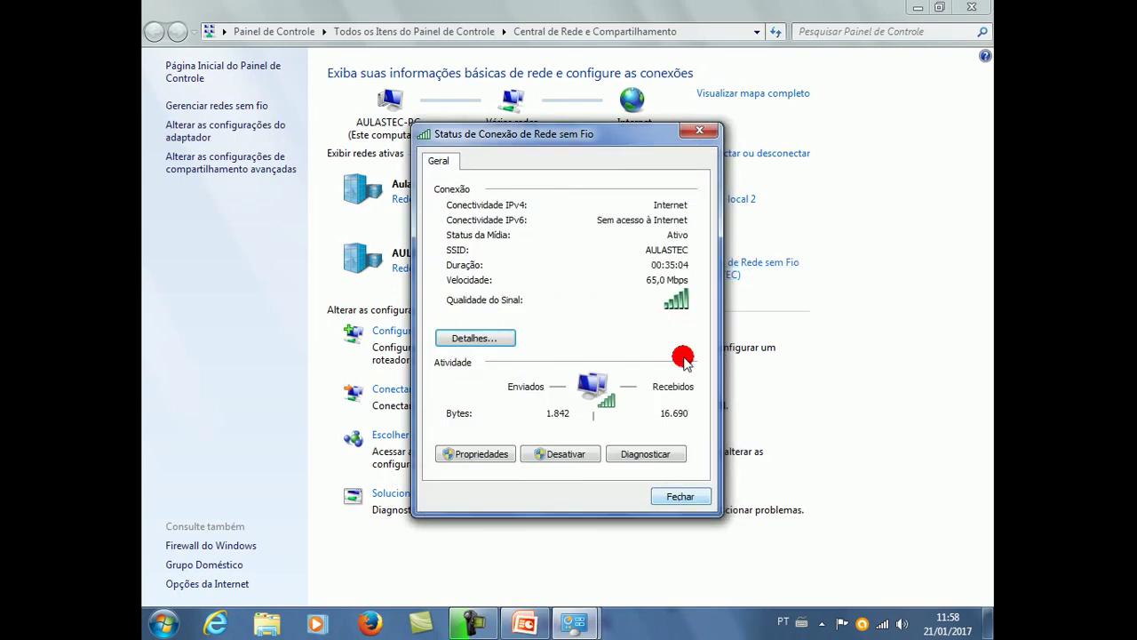
pyautogui.click(680, 497)
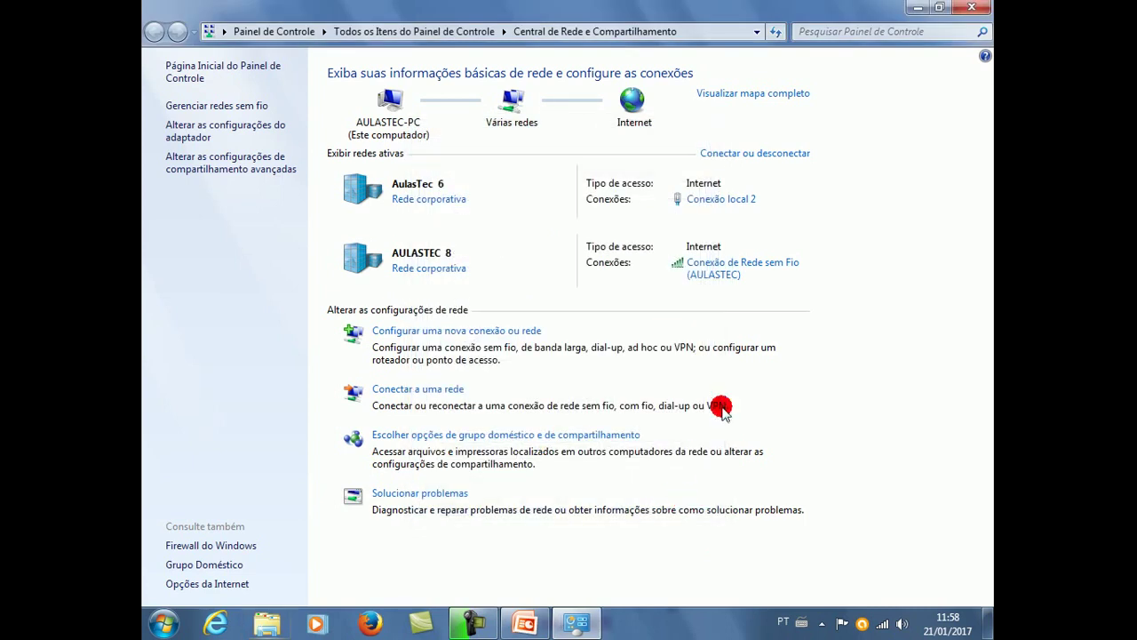
pyautogui.click(982, 9)
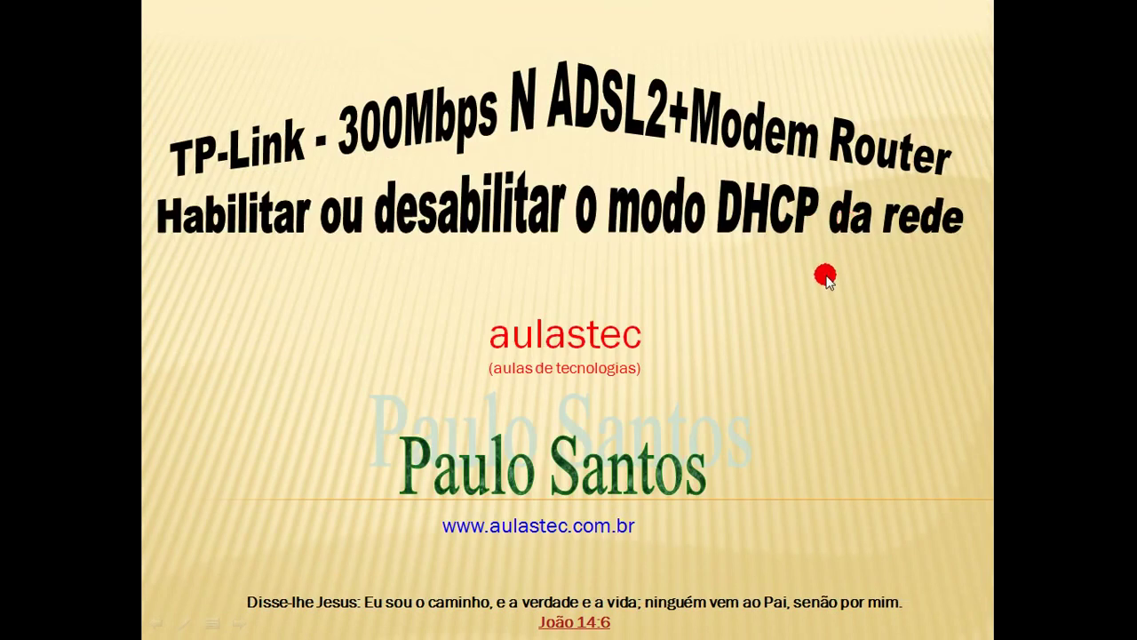
# Switch away from PowerPoint and launch Firefox from the taskbar.
pyautogui.hotkey('alt', 'Tab')
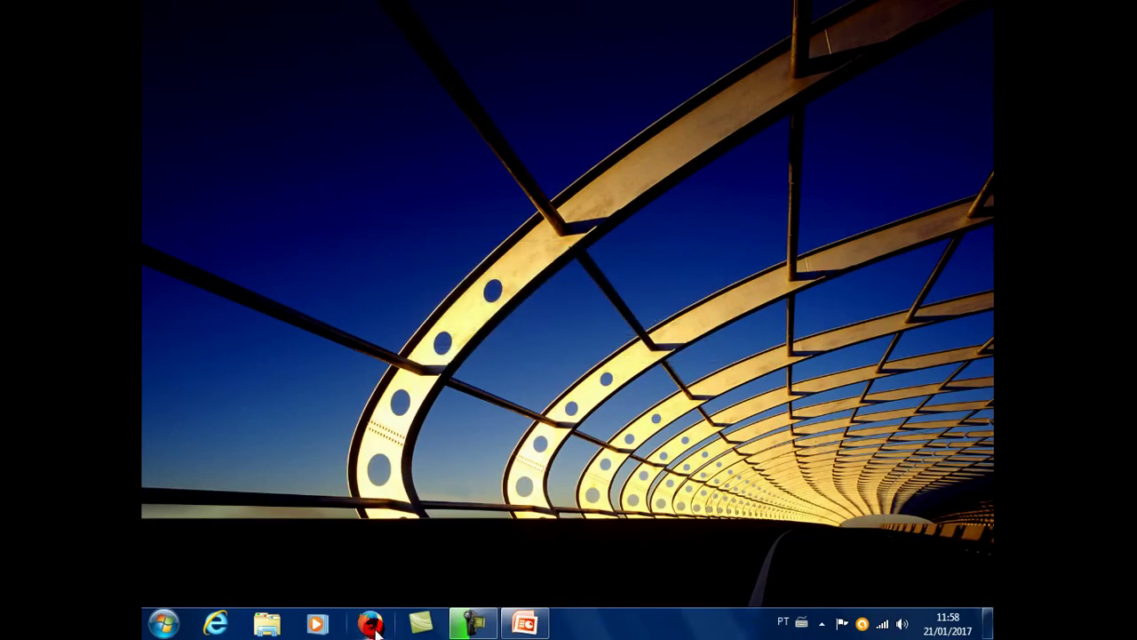
pyautogui.click(370, 622)
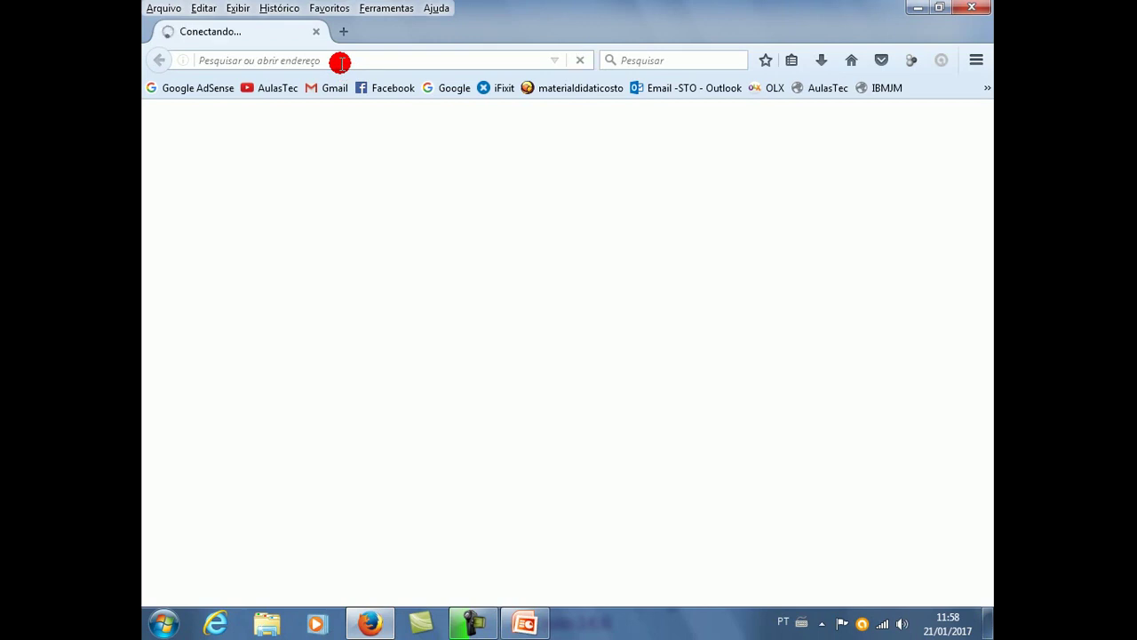
# Load the router at 192.168.1.1 and fill in the login username and password.
pyautogui.click(409, 59)
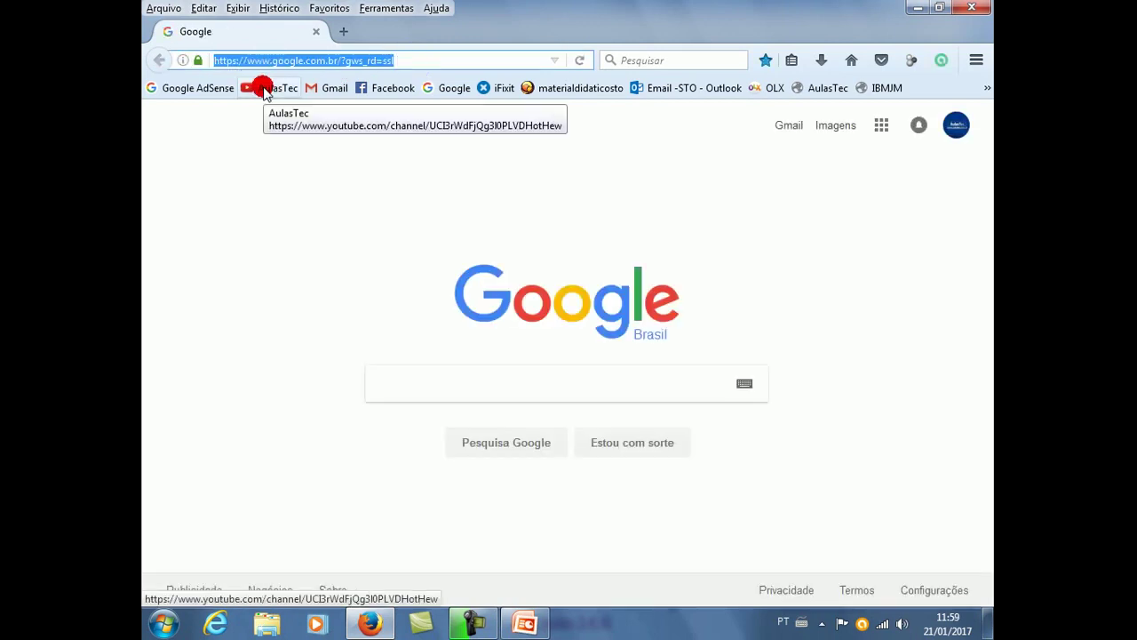
pyautogui.write('192.16')
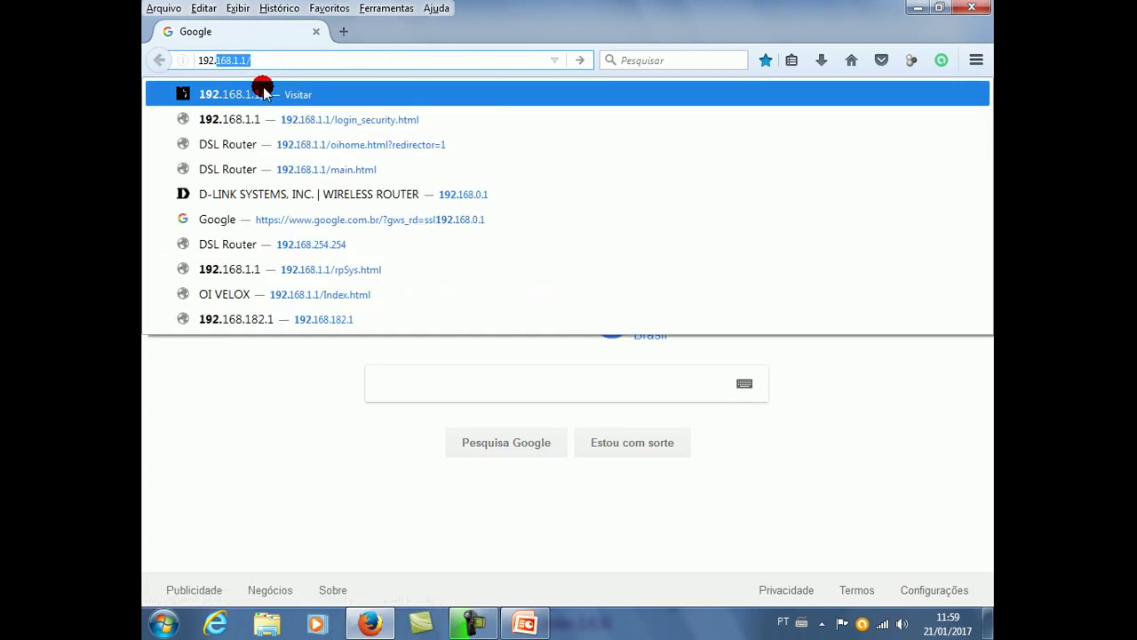
pyautogui.write('8.1.1')
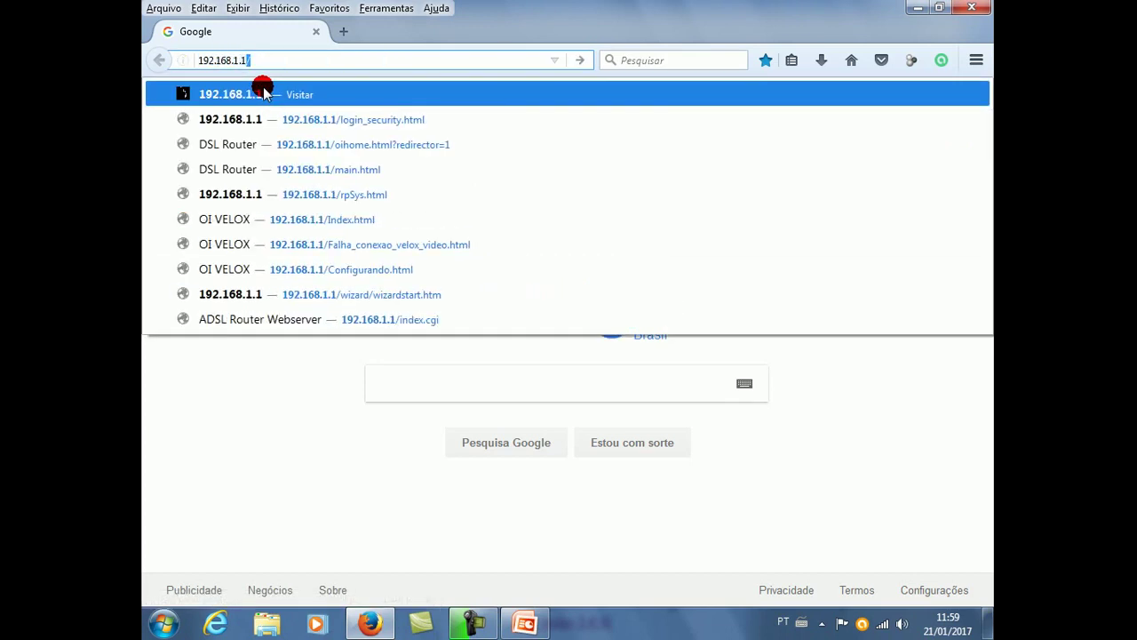
pyautogui.press('Return')
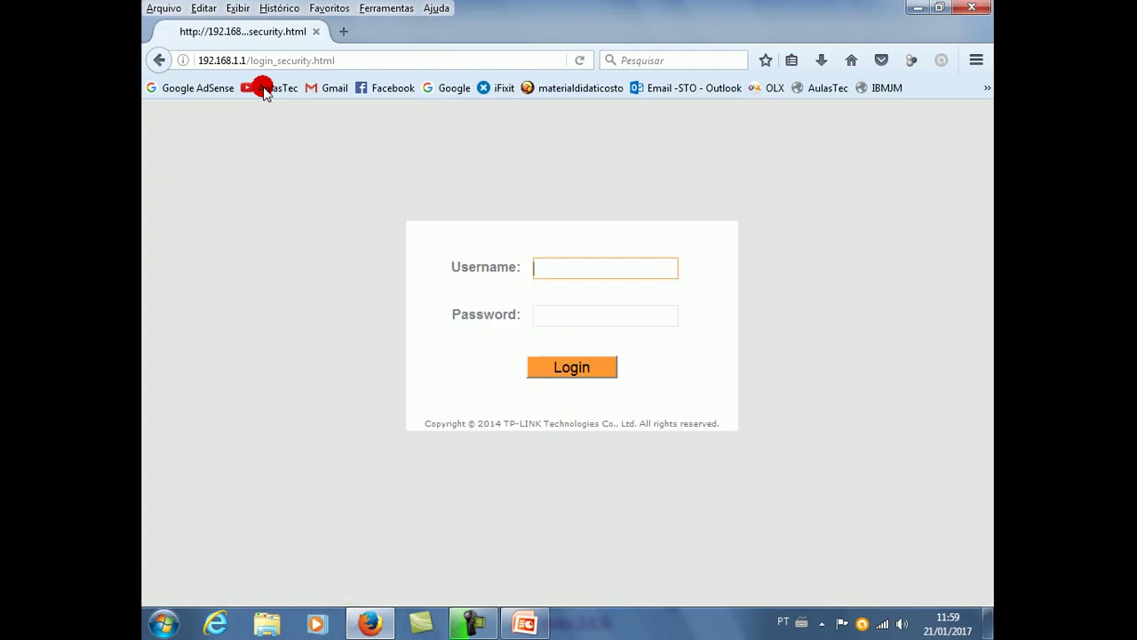
pyautogui.write('admin')
pyautogui.press('Tab')
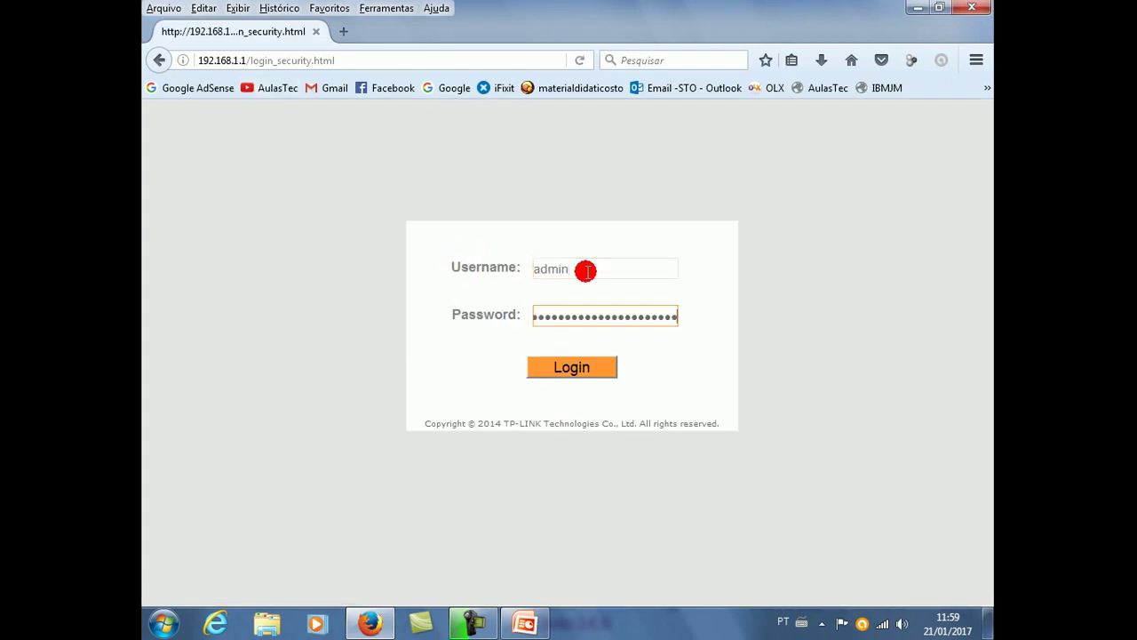
pyautogui.press('BackSpace')
pyautogui.press('BackSpace')
pyautogui.press('BackSpace')
pyautogui.press('BackSpace')
pyautogui.press('BackSpace')
pyautogui.press('BackSpace')
pyautogui.press('BackSpace')
pyautogui.press('BackSpace')
pyautogui.press('BackSpace')
pyautogui.press('BackSpace')
pyautogui.press('BackSpace')
pyautogui.press('BackSpace')
pyautogui.press('BackSpace')
pyautogui.press('BackSpace')
pyautogui.press('BackSpace')
pyautogui.press('BackSpace')
pyautogui.press('BackSpace')
pyautogui.press('BackSpace')
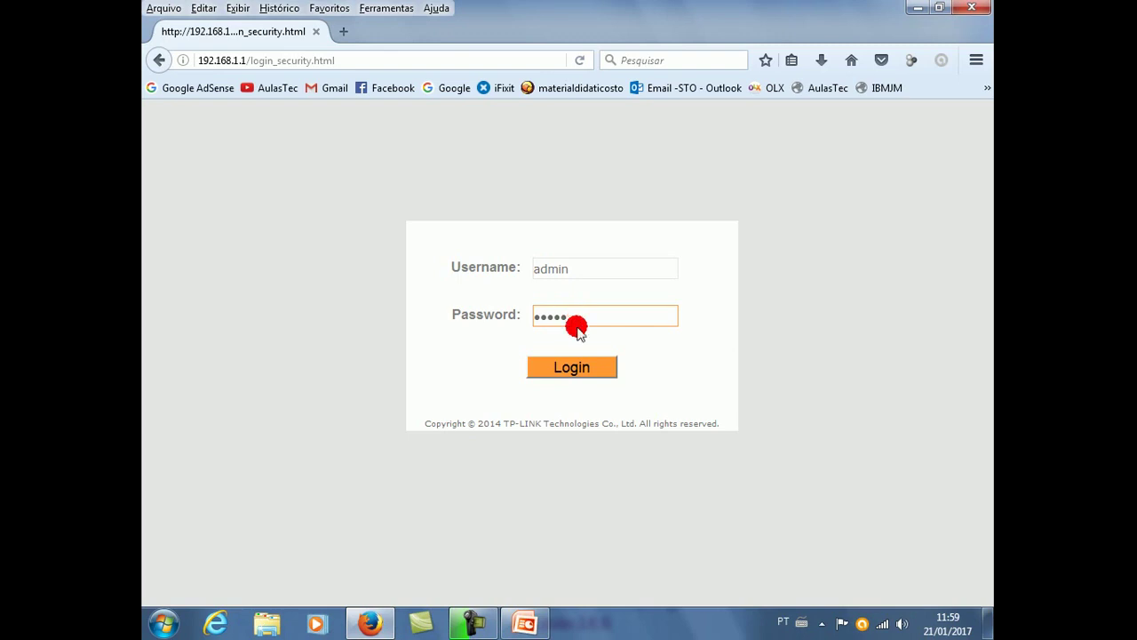
# Log in to the TP-Link router and go to the Interface Setup page.
pyautogui.click(590, 370)
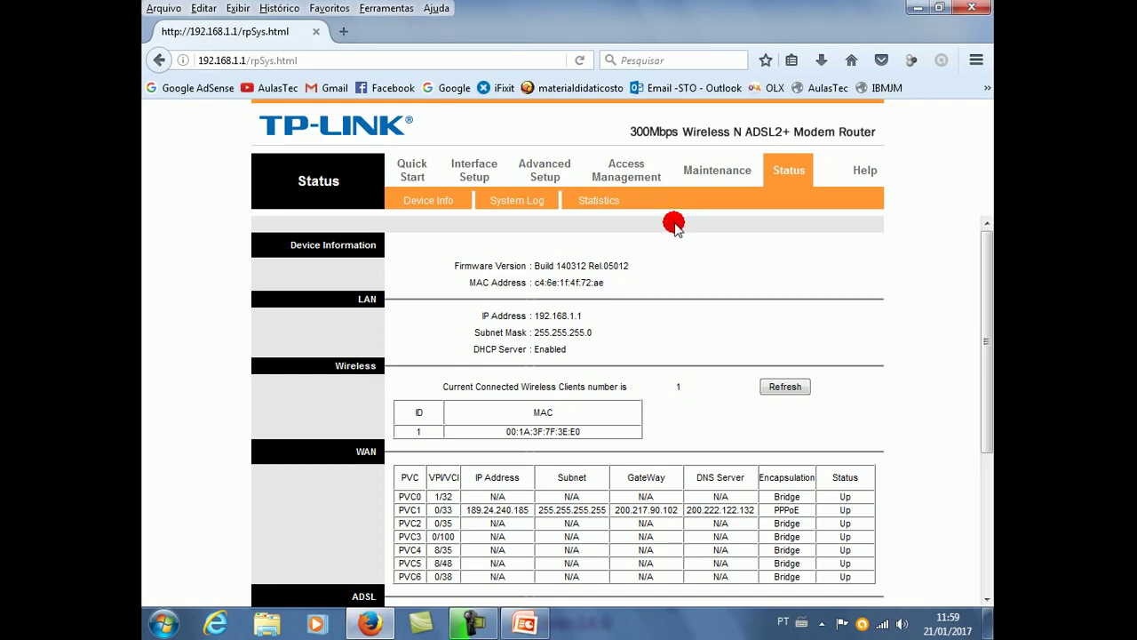
pyautogui.click(470, 174)
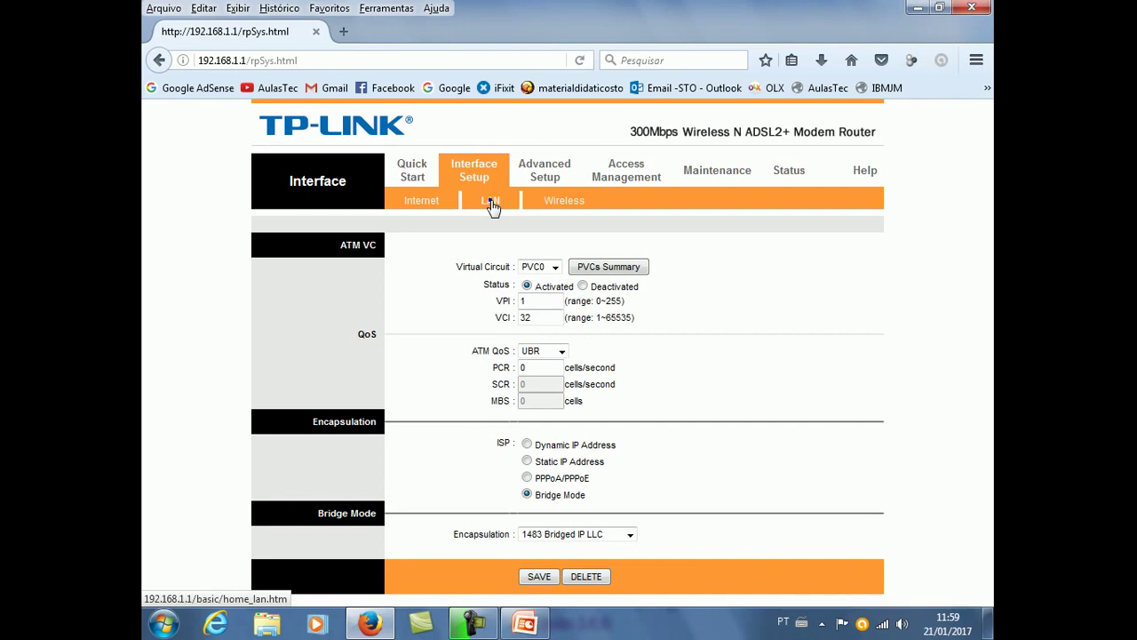
# On the LAN settings page, switch DHCP to Disabled.
pyautogui.click(491, 203)
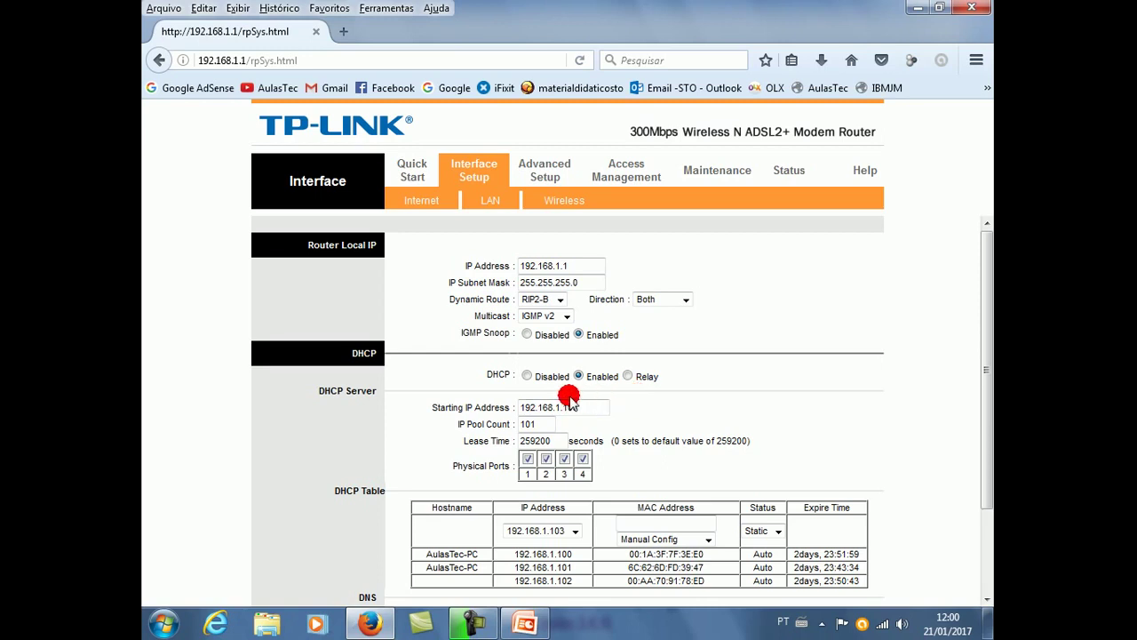
pyautogui.click(527, 375)
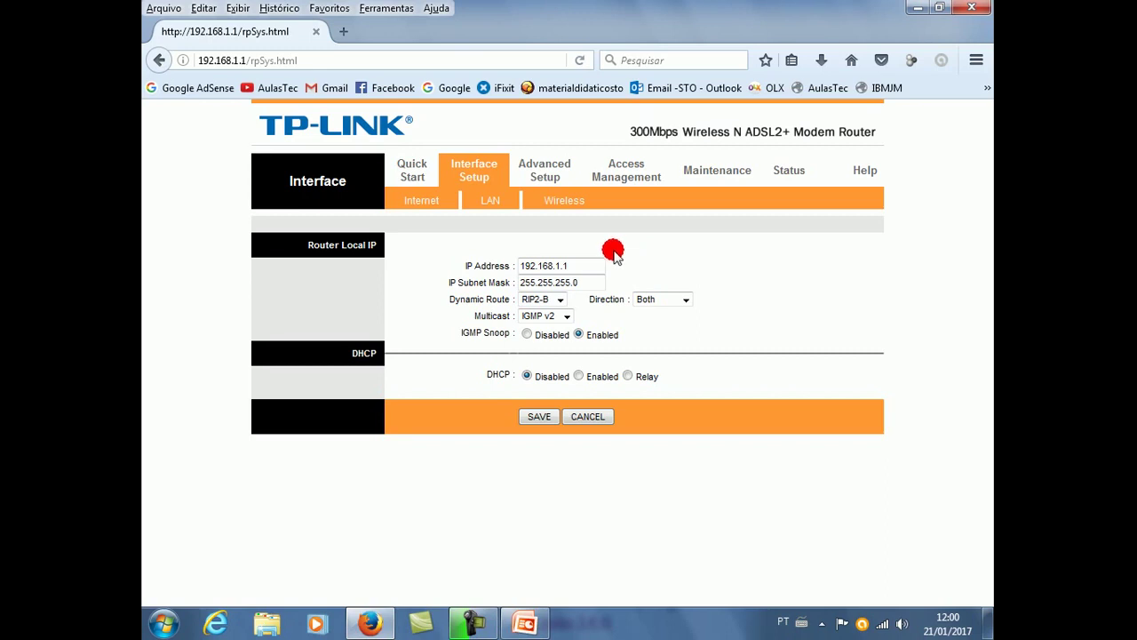
# Save the LAN settings with DHCP Disabled, router IP remaining 192.168.1.1.
pyautogui.click(539, 417)
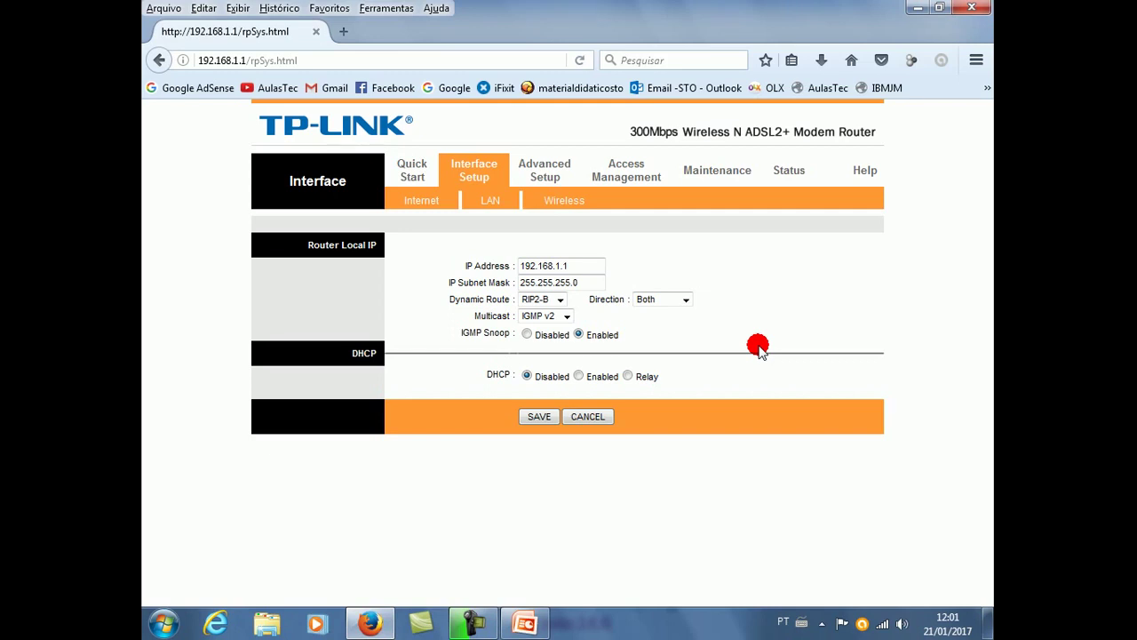
pyautogui.click(558, 268)
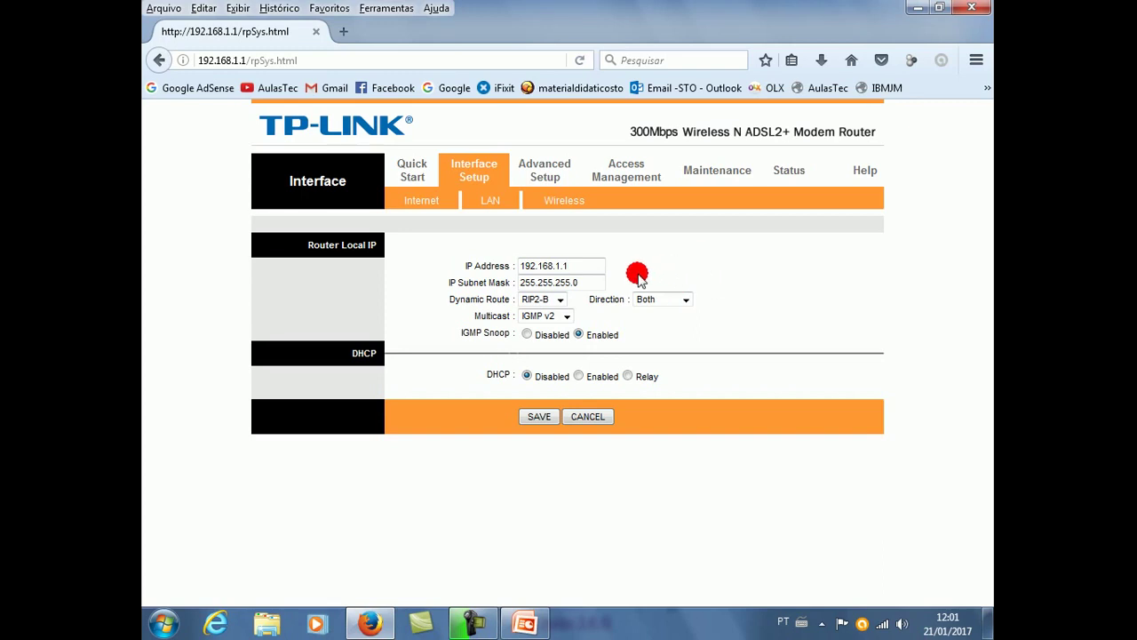
pyautogui.click(558, 267)
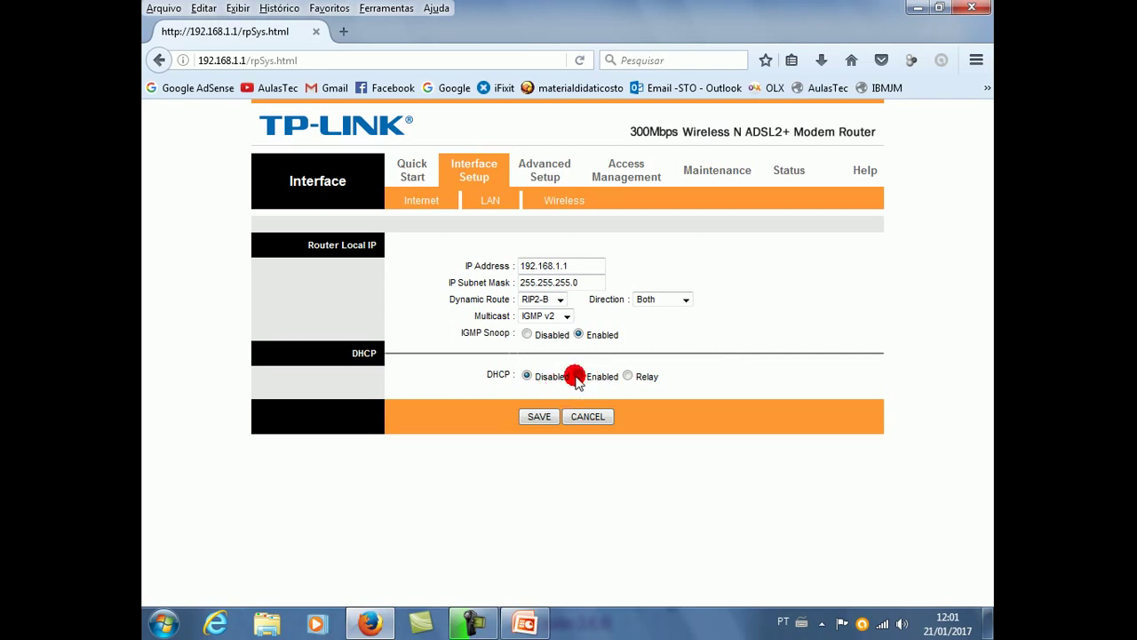
# Set DHCP back to Enabled, save the LAN settings, and minimize Firefox.
pyautogui.click(576, 378)
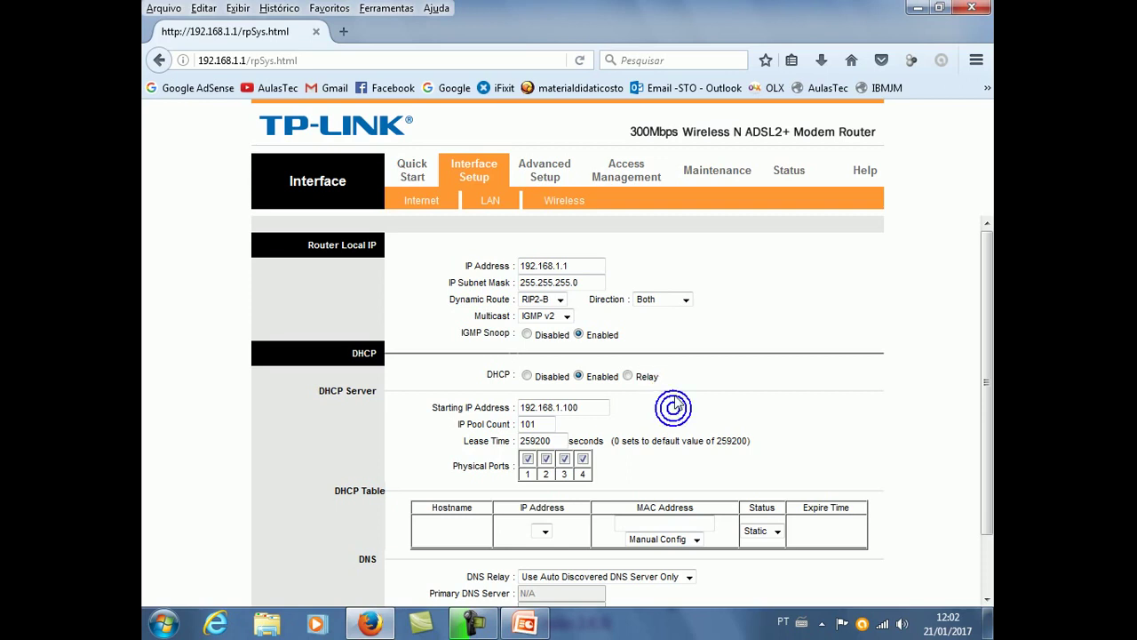
pyautogui.scroll(-2, 677, 391)
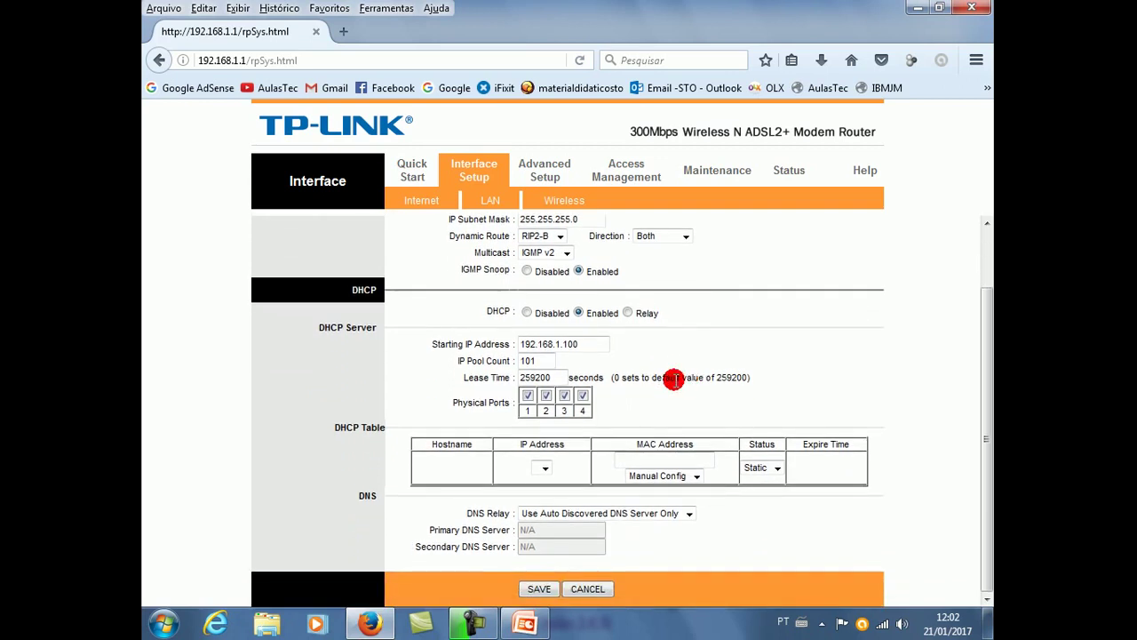
pyautogui.click(535, 586)
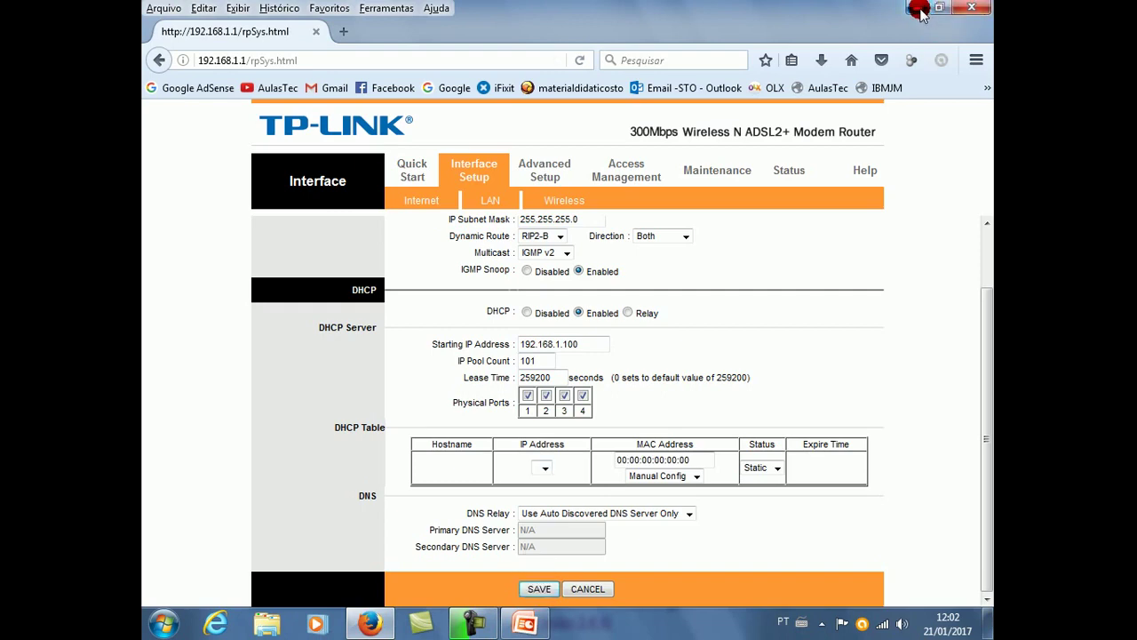
pyautogui.click(919, 11)
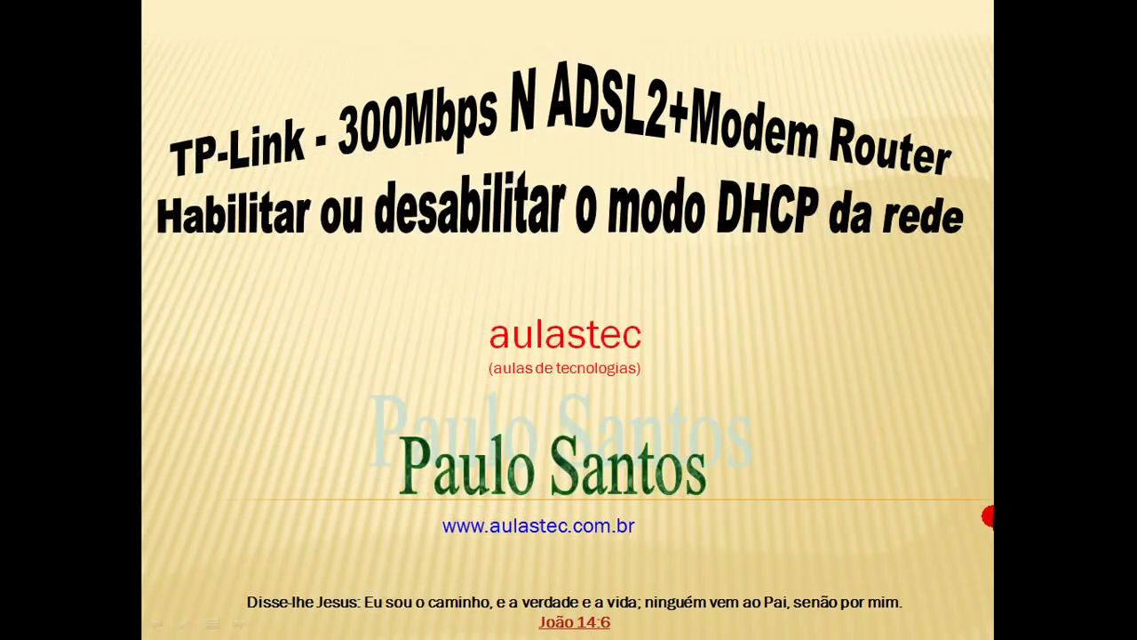